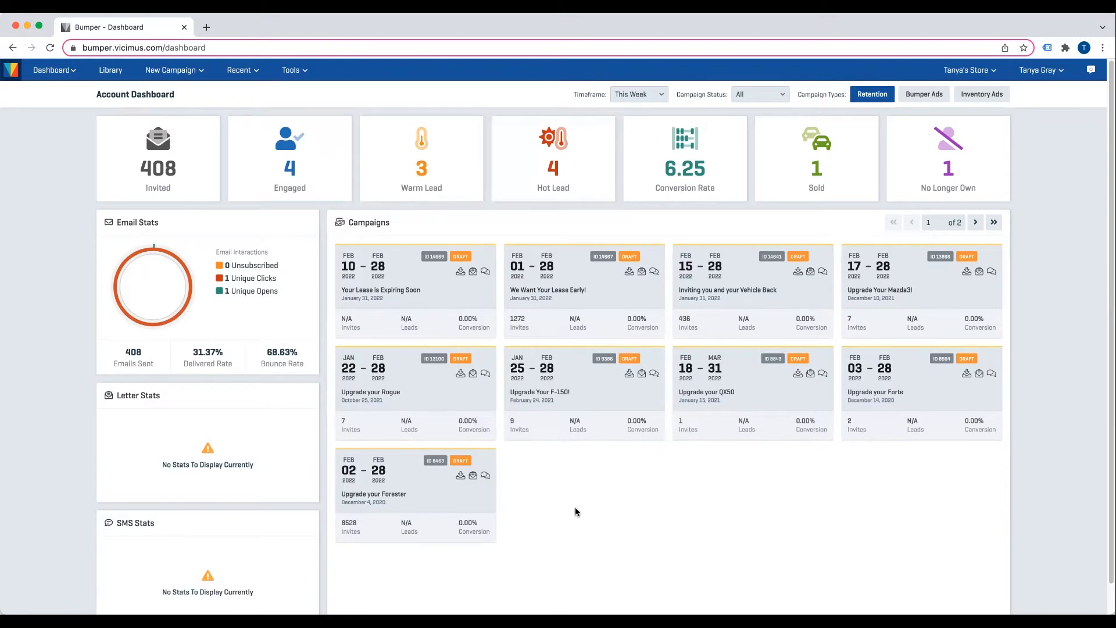
Step: Open the customer list and look through the first page of customer records and their opt-in columns
left_click(299, 70)
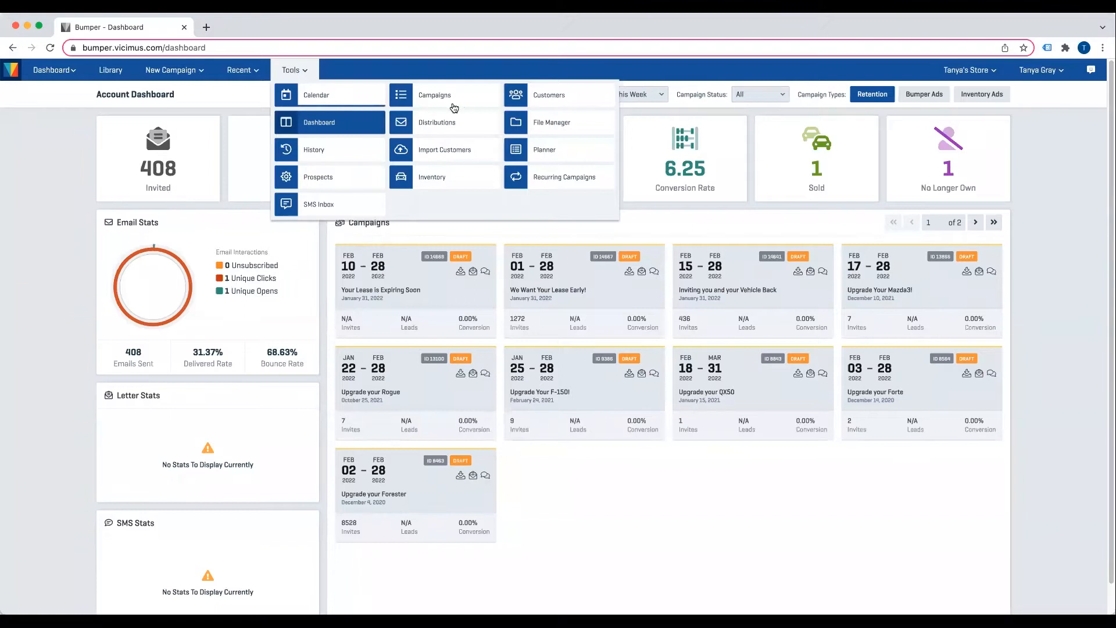
left_click(580, 101)
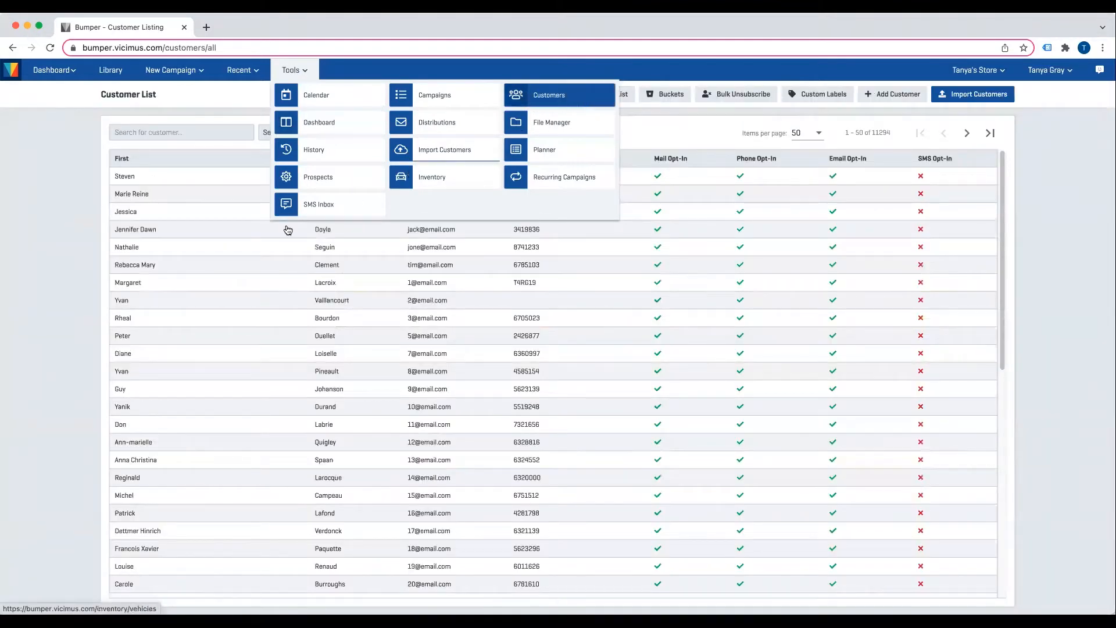
scroll(151, 296, "down", 1)
scroll(152, 296, "down", 5)
scroll(211, 302, "down", 3)
scroll(211, 302, "up", 10)
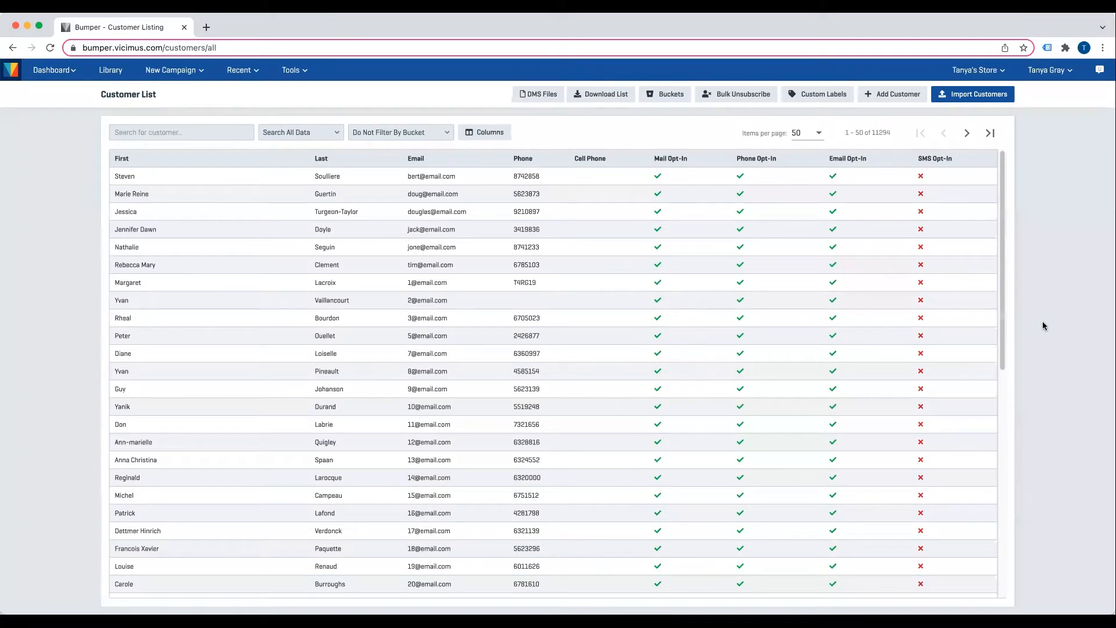
Step: Search the customer list for corolla, limiting the search to vehicle data
left_click(190, 135)
type("john")
left_click(291, 132)
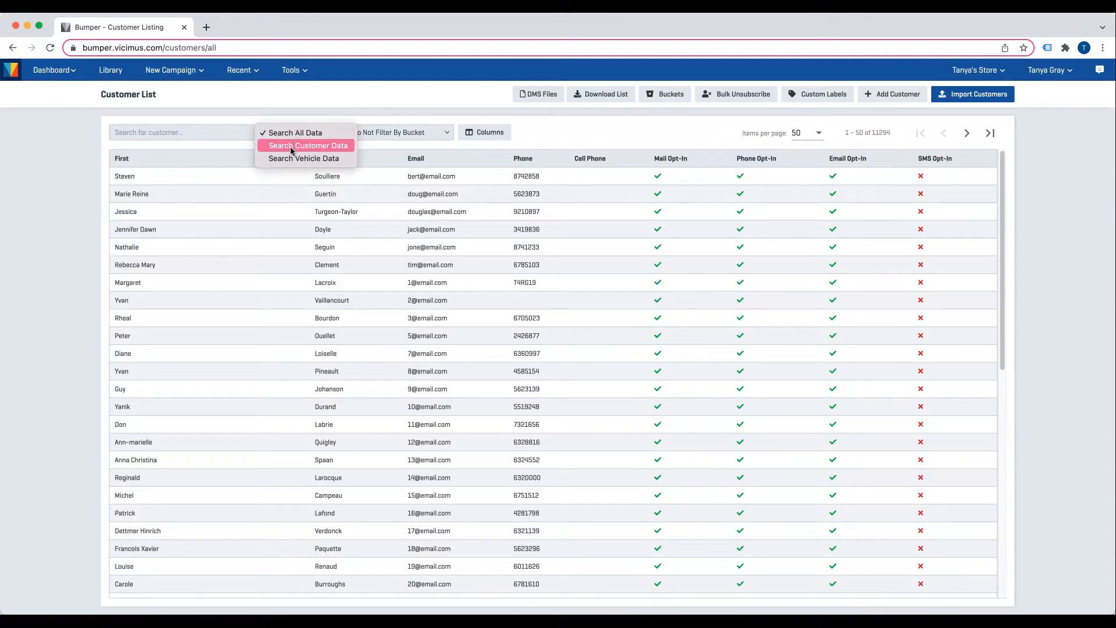
left_click(291, 158)
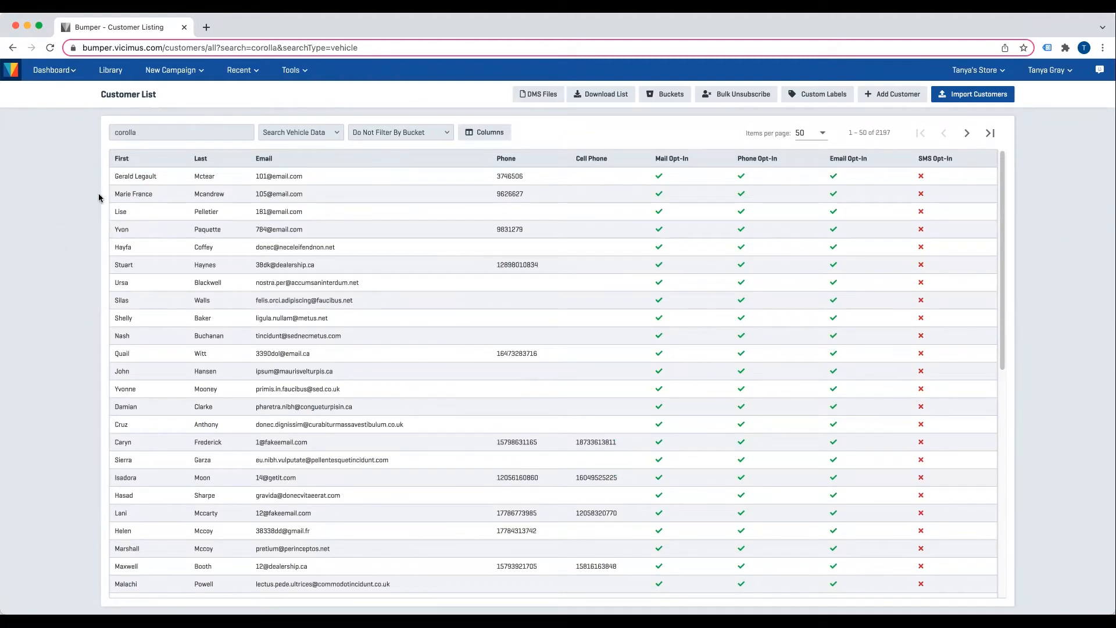
Step: Open the second customer in the corolla results and review the general information, settings and notes
left_click(134, 198)
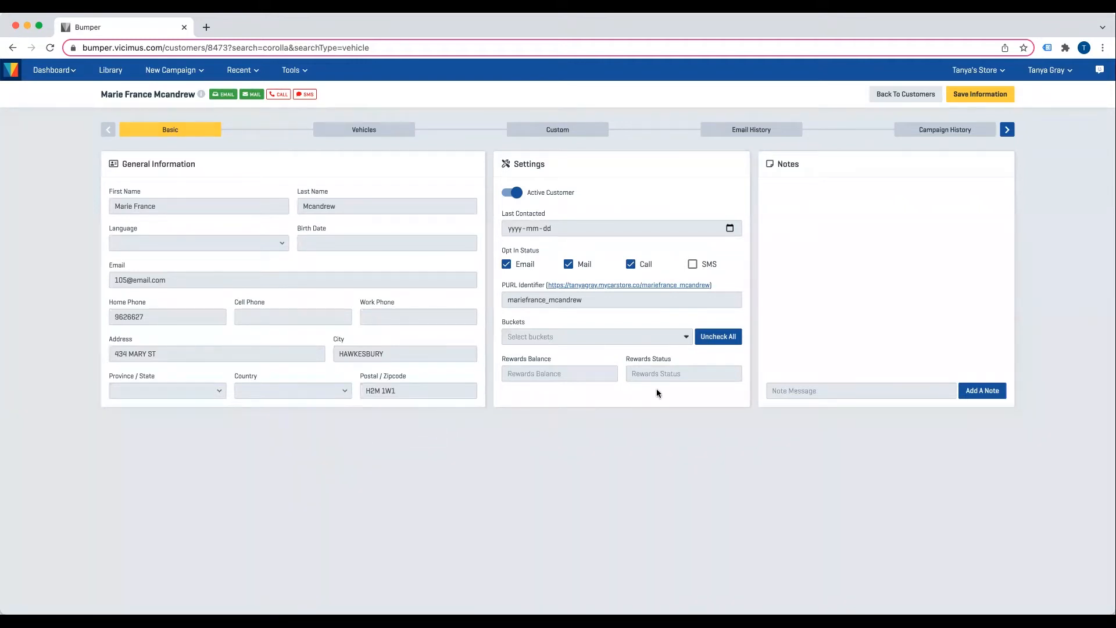
left_click(785, 387)
left_click(518, 194)
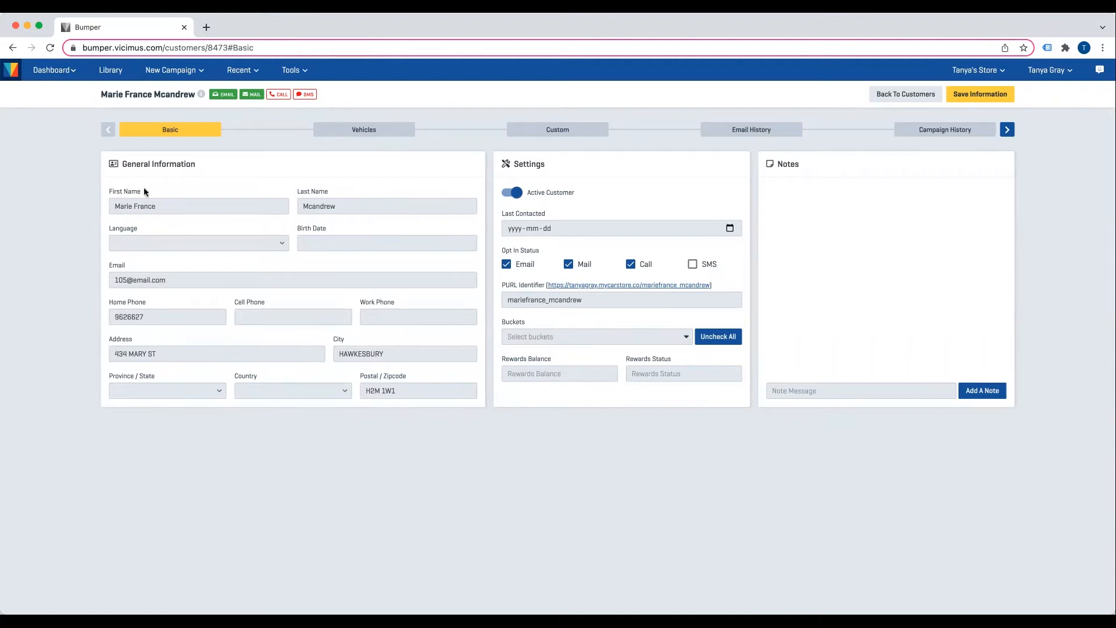
Step: Move the customer's second 2009 Toyota Corolla from owned to previously owned vehicles
left_click(367, 131)
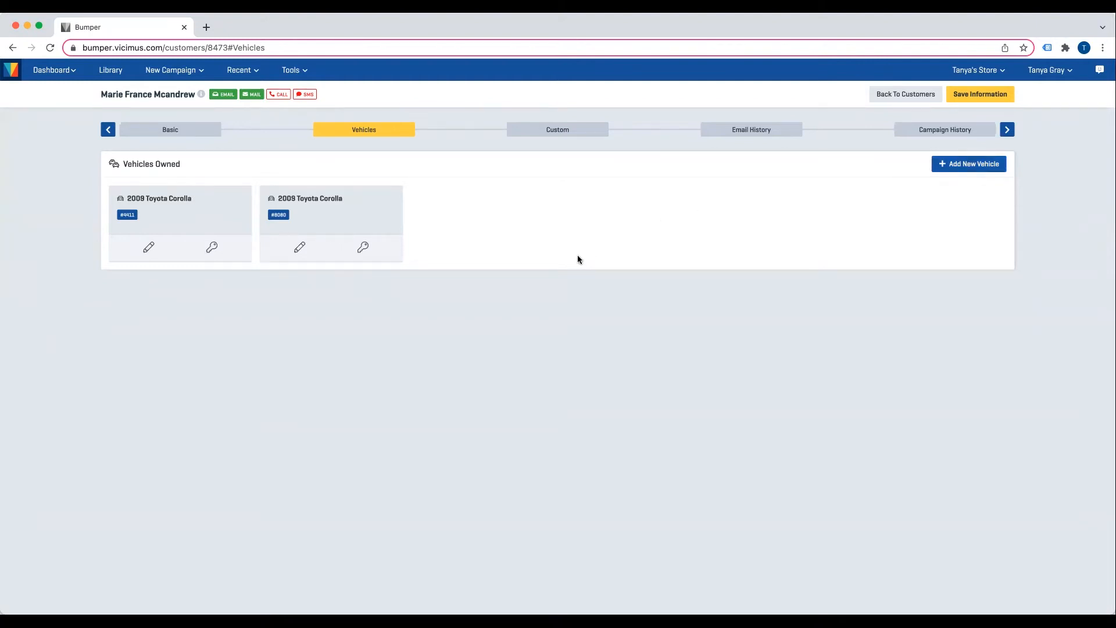
left_click(365, 249)
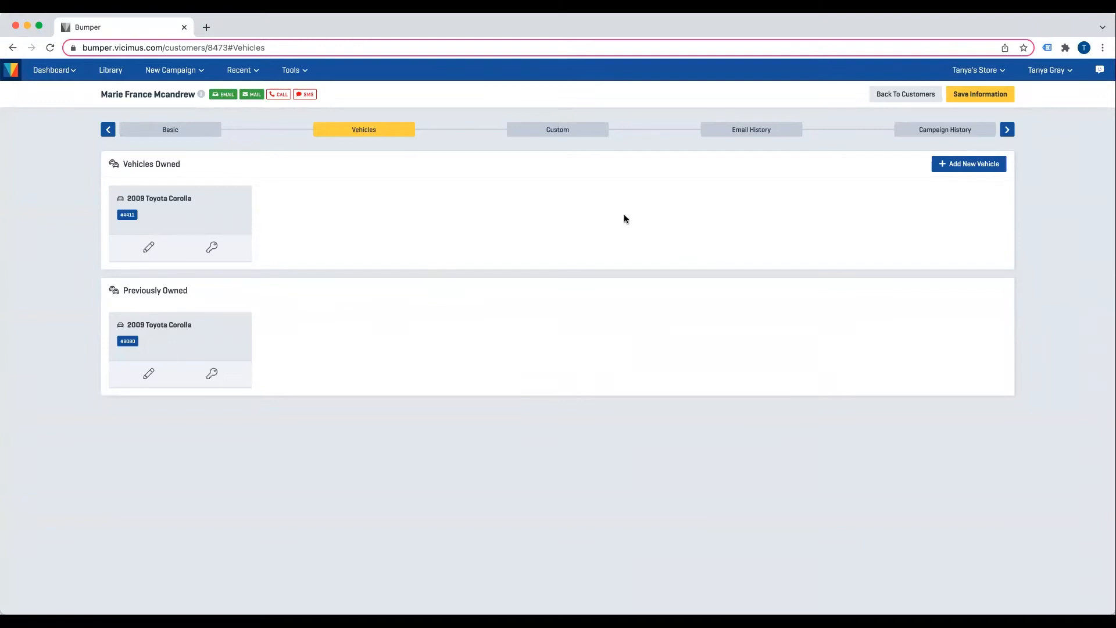
Step: Review the customer's custom properties, email history and campaign history, and return to the customer list
left_click(576, 134)
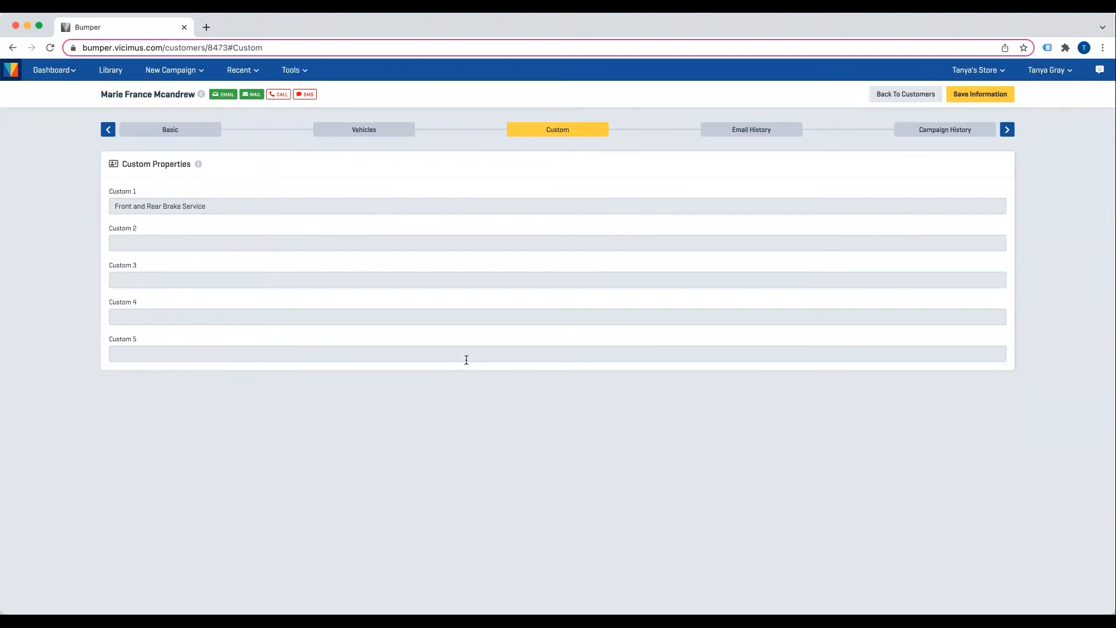
left_click(736, 134)
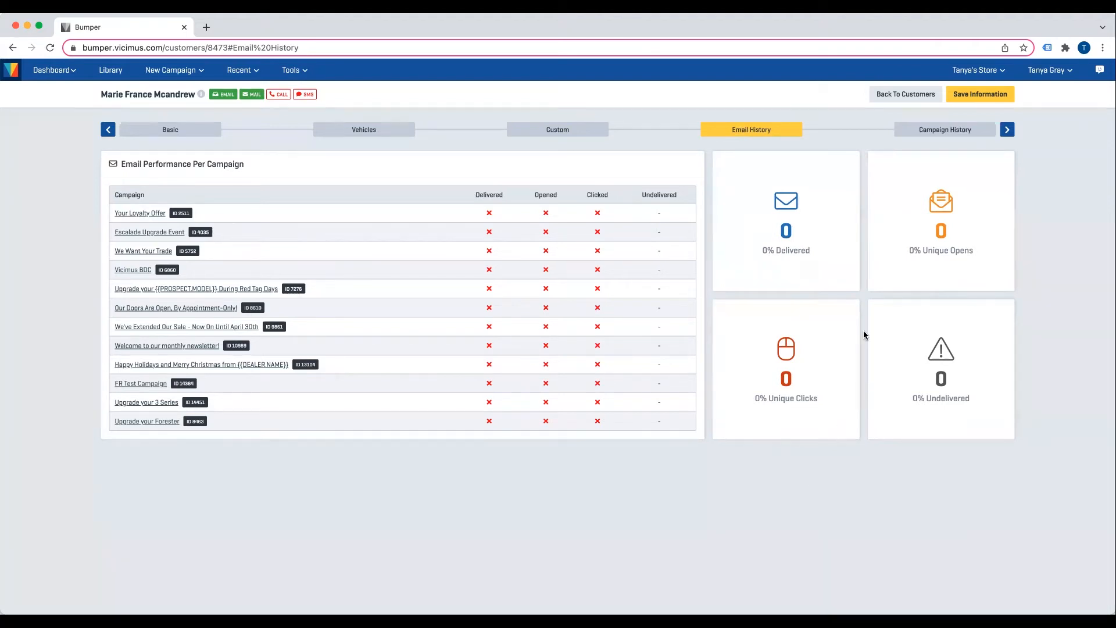
left_click(933, 132)
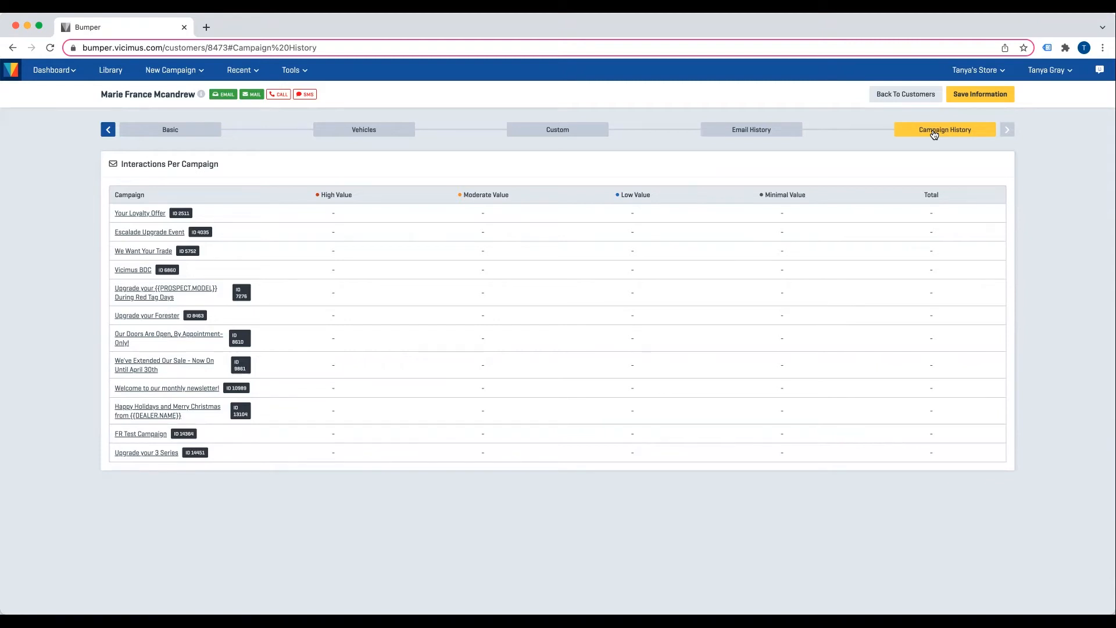
left_click(923, 92)
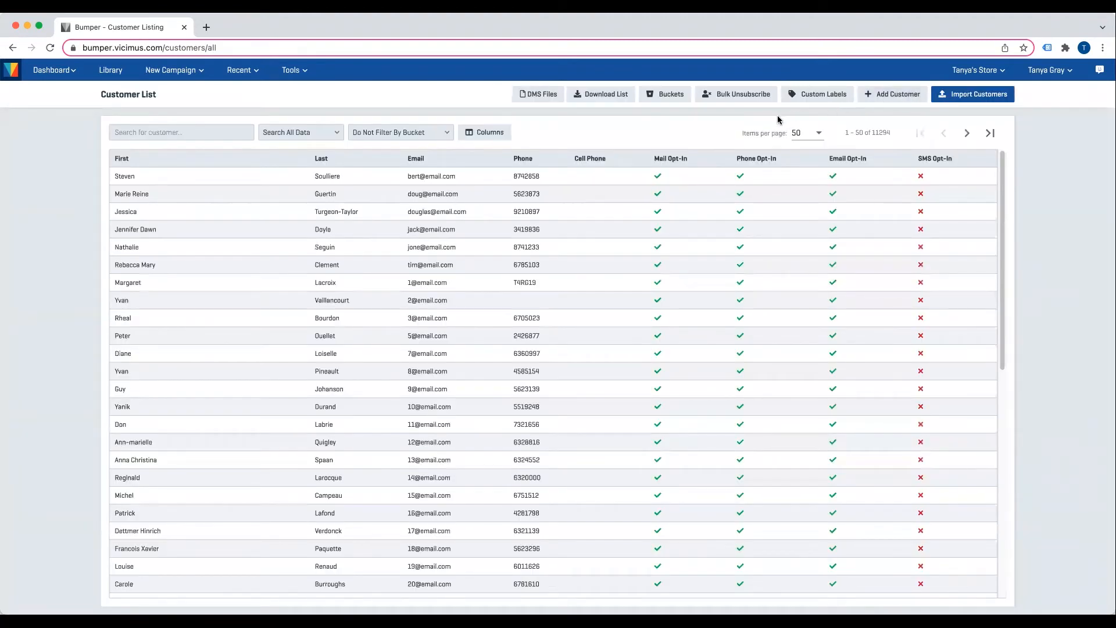
Step: Download the Bounced Customers list from the customer listing
left_click(614, 99)
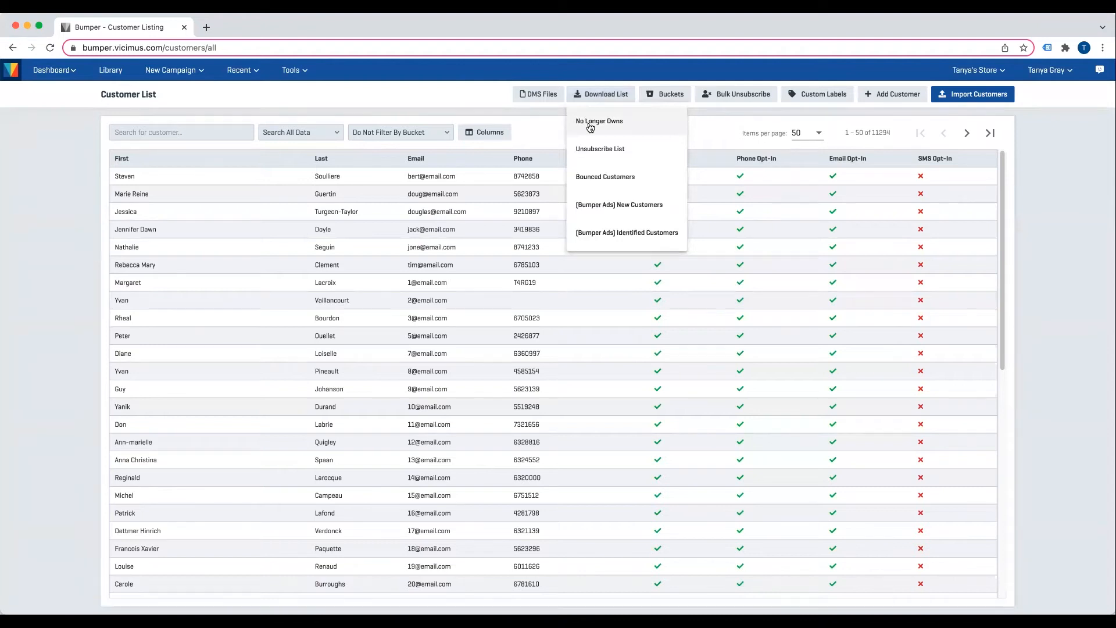
left_click(594, 179)
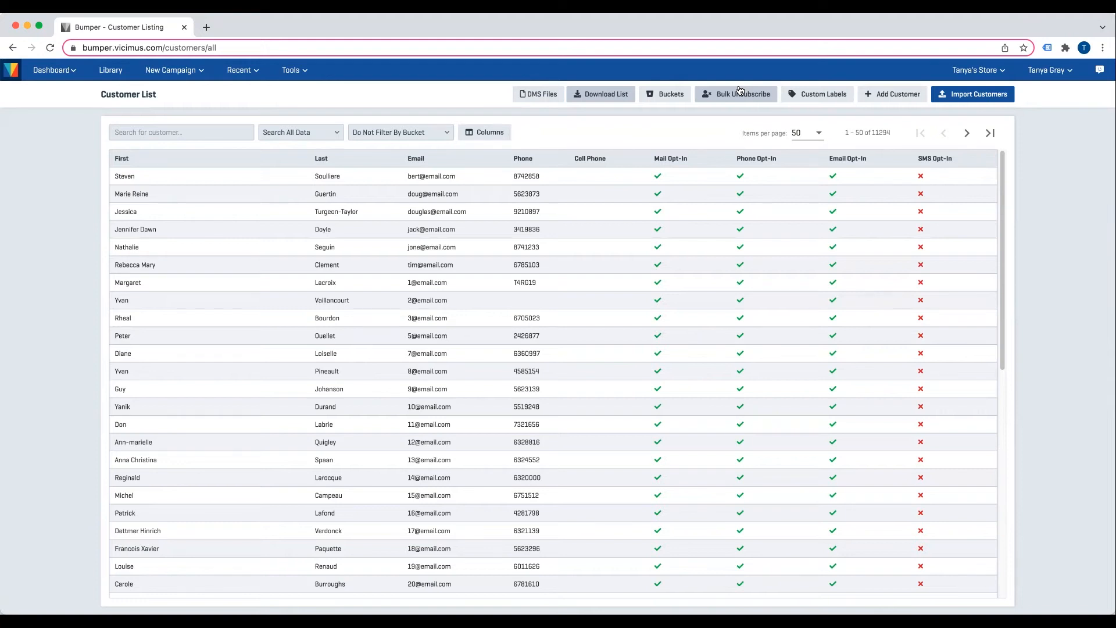
Step: Create a customer bucket named Unsold Customers with the description "30-90 days" and return to the customer list
left_click(667, 96)
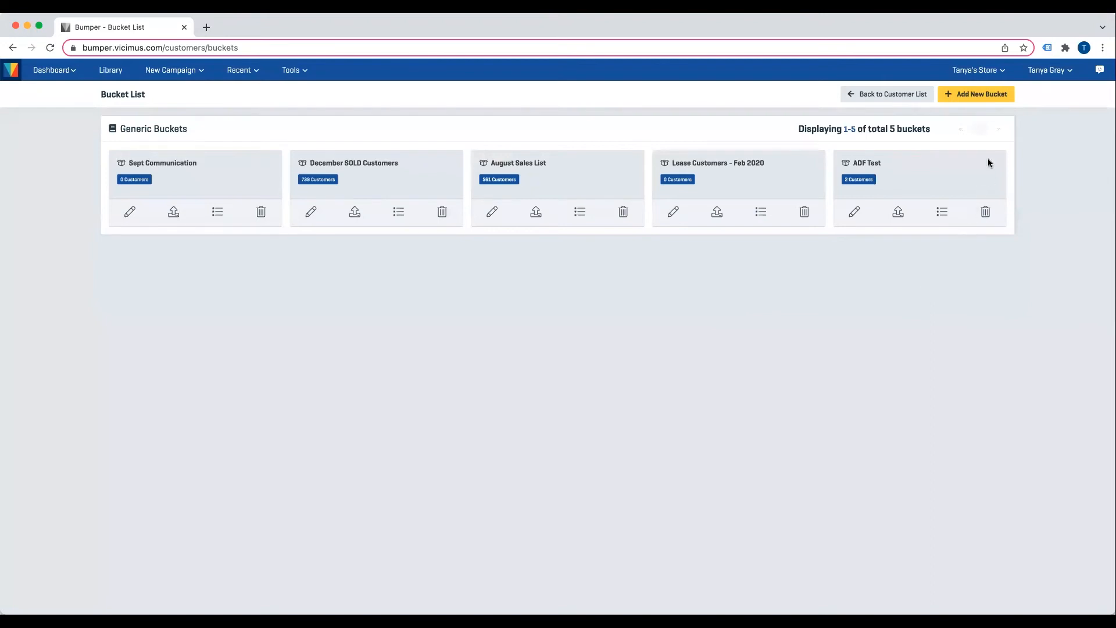
left_click(993, 99)
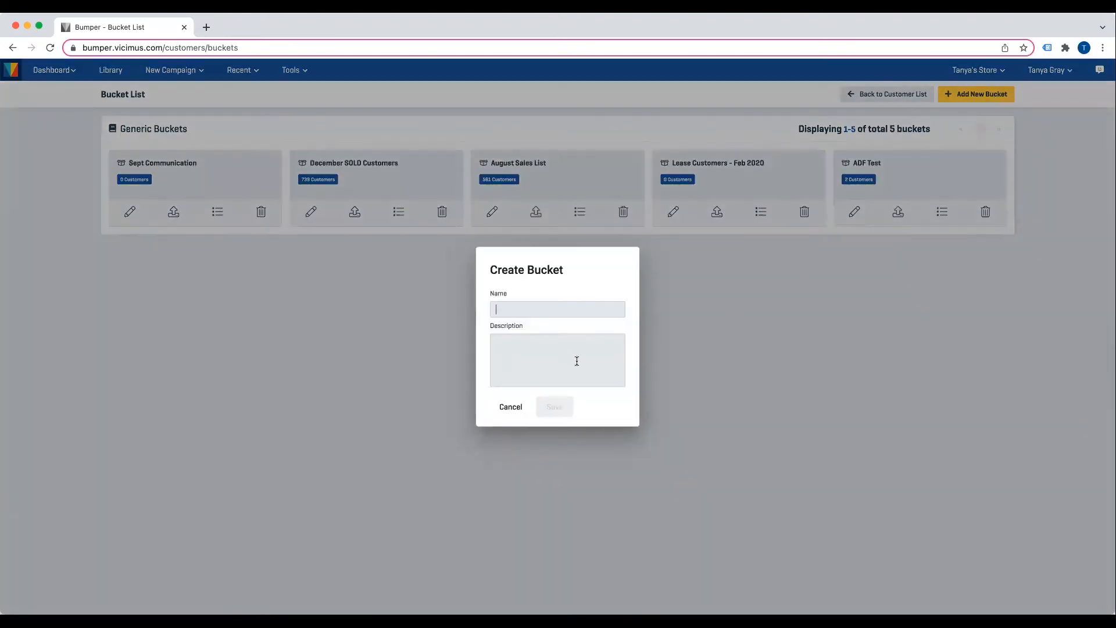
type("Unsold Customers")
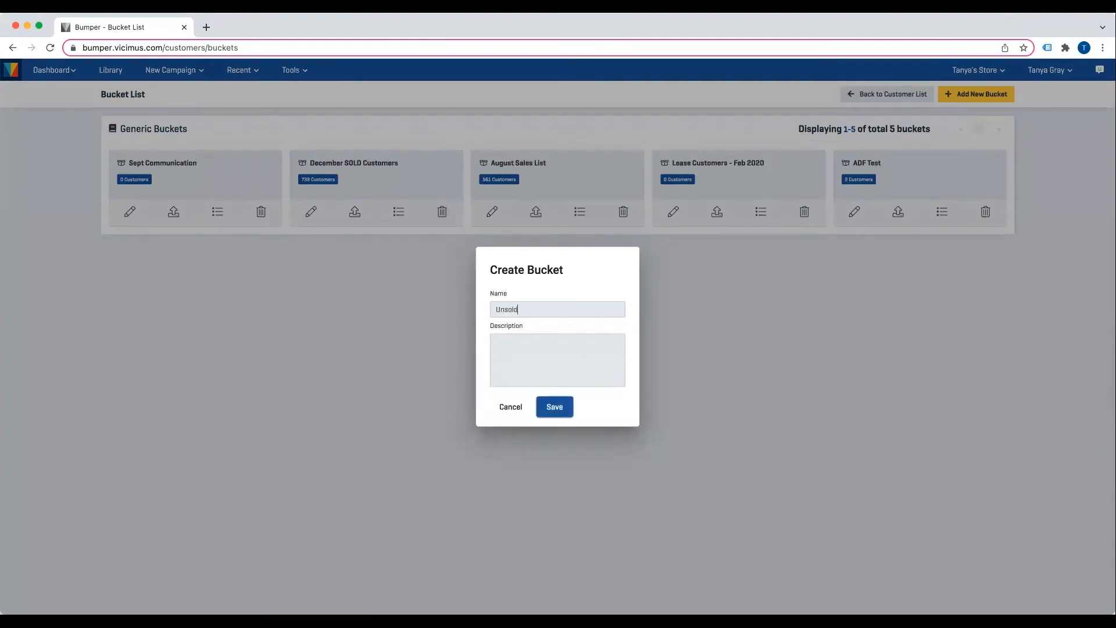
left_click(571, 360)
type("30-90 days")
left_click(559, 405)
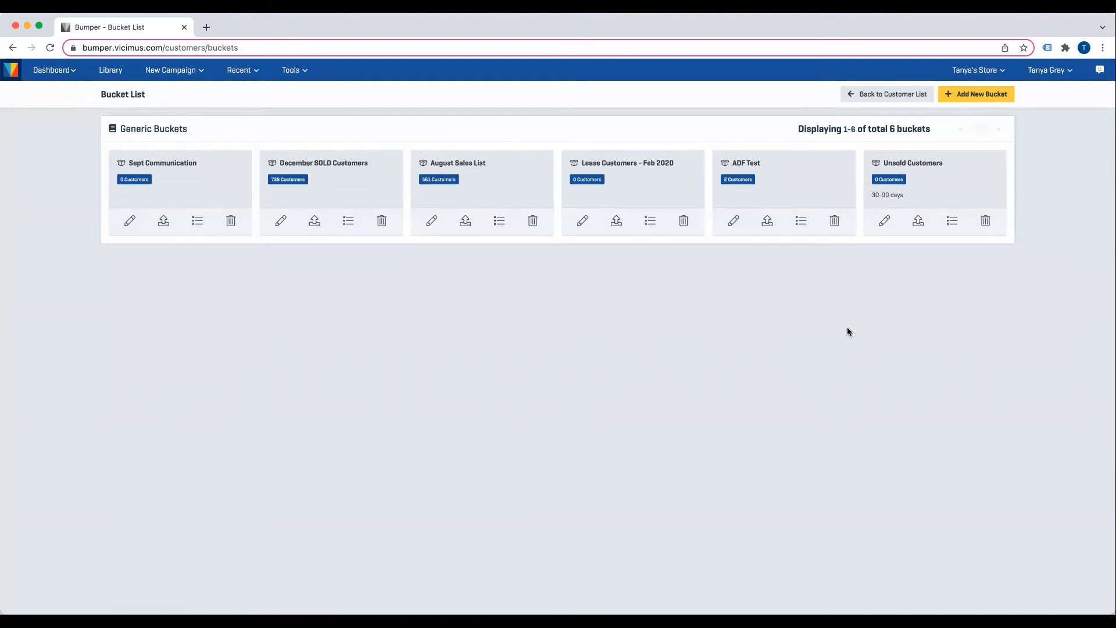
left_click(919, 226)
left_click(905, 98)
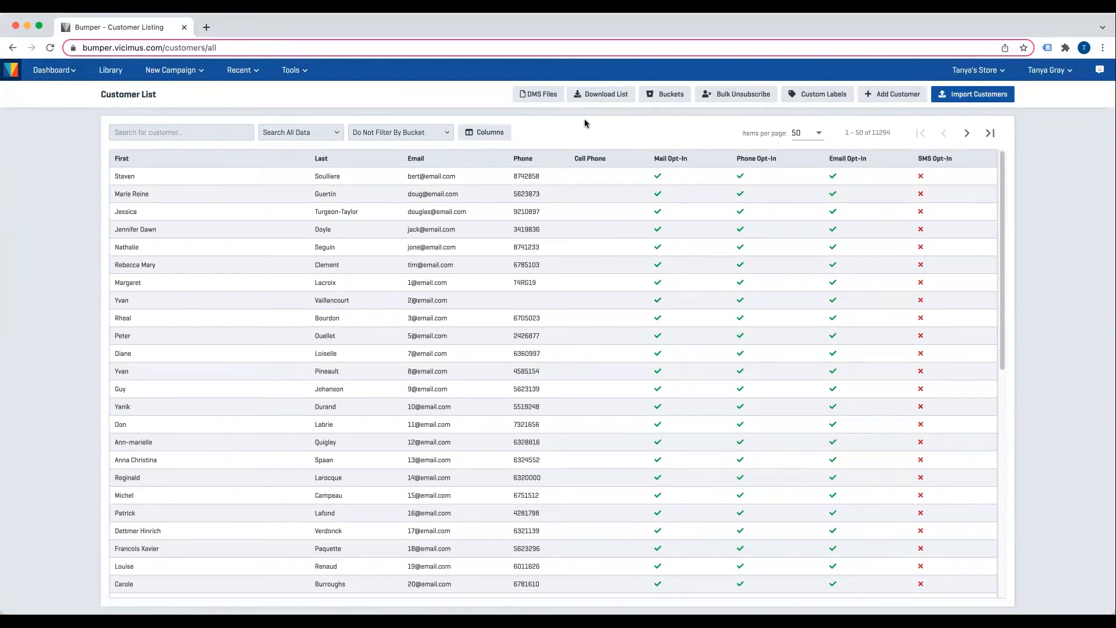
Step: Start a customer import by uploading the file MOCK_DATA_Misc.csv
left_click(316, 71)
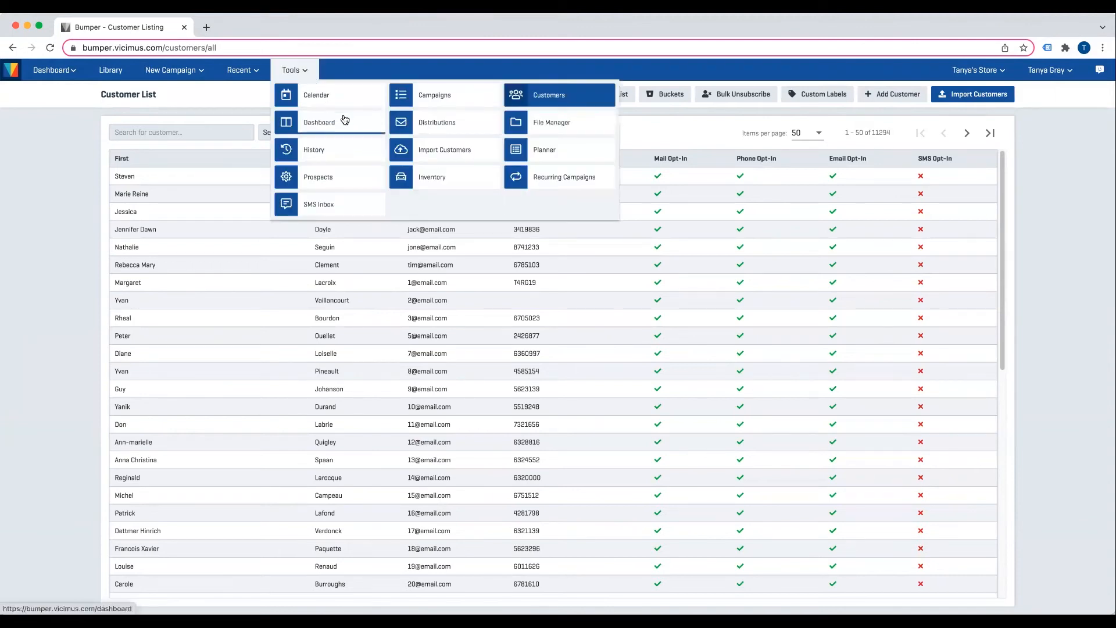
left_click(413, 158)
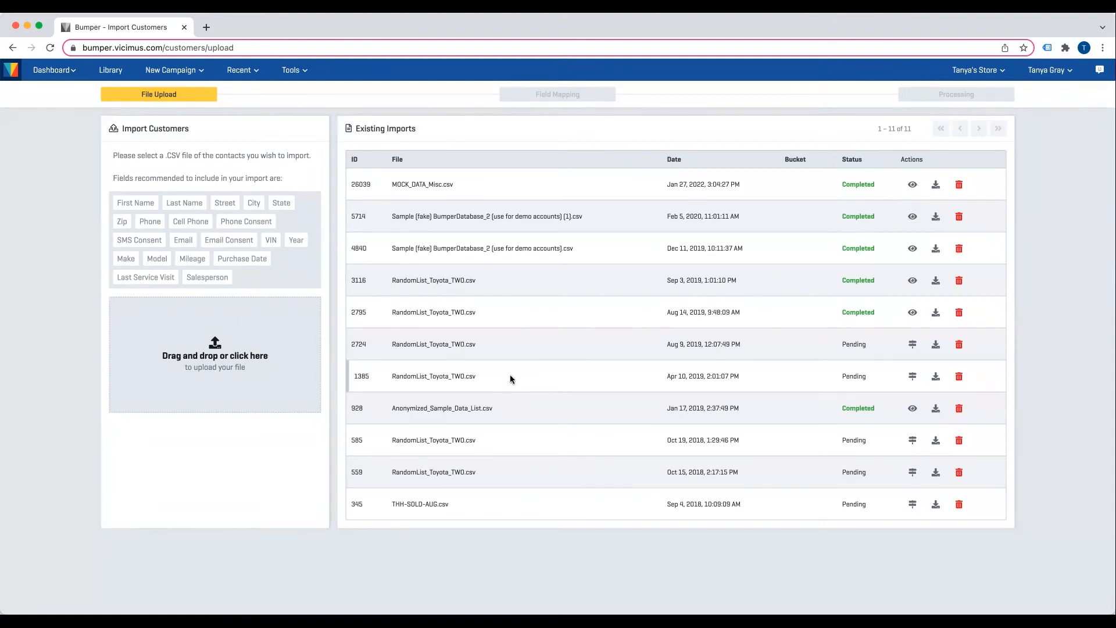
left_click(249, 388)
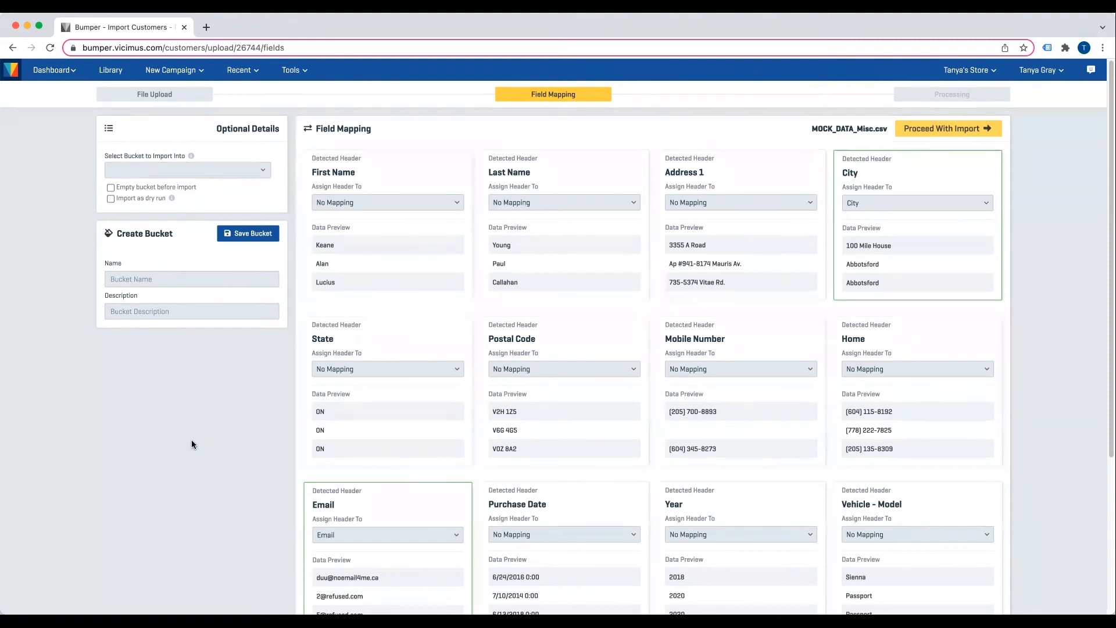
Step: Map the First Name and Last Name headers to their matching fields, Address 1 to Street Address, and State to Province / State
left_click(388, 203)
left_click(356, 253)
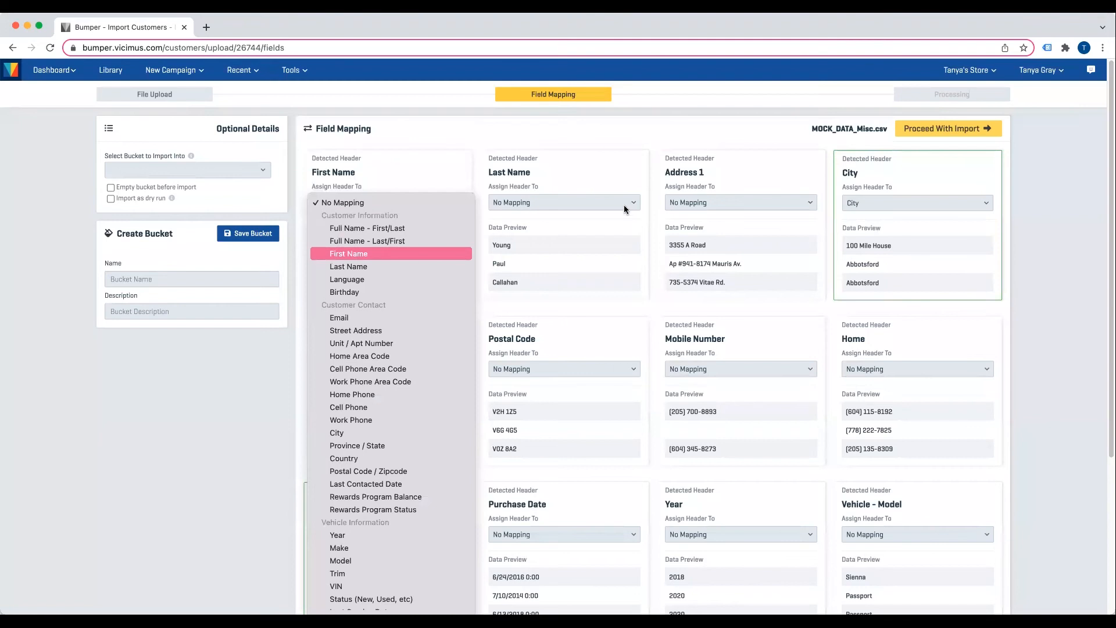
left_click(616, 202)
left_click(533, 266)
left_click(738, 202)
left_click(708, 330)
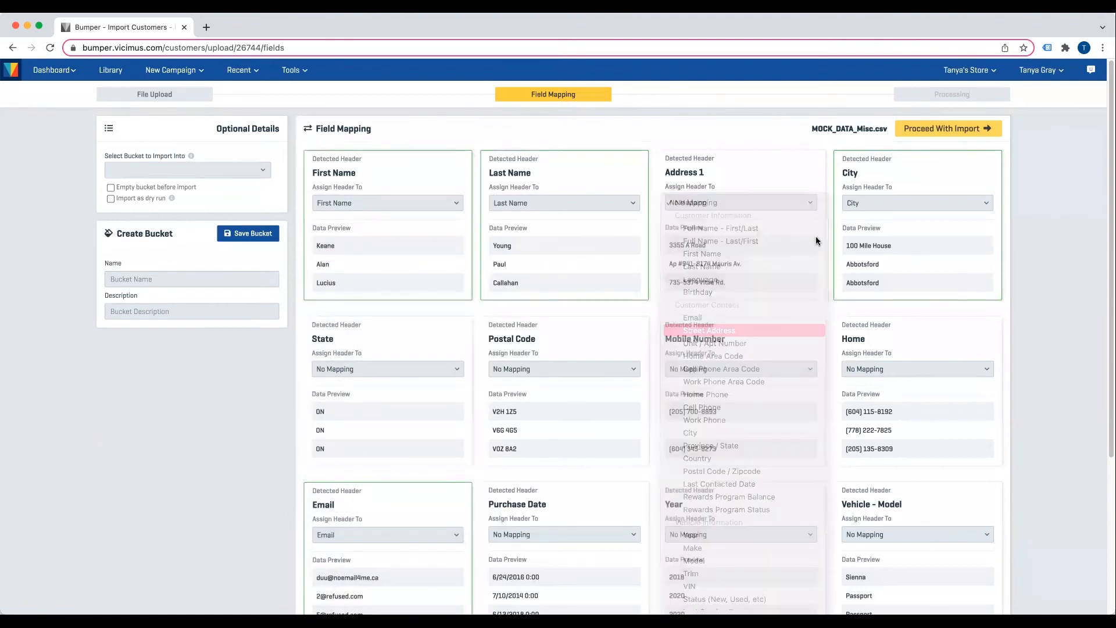
left_click(417, 369)
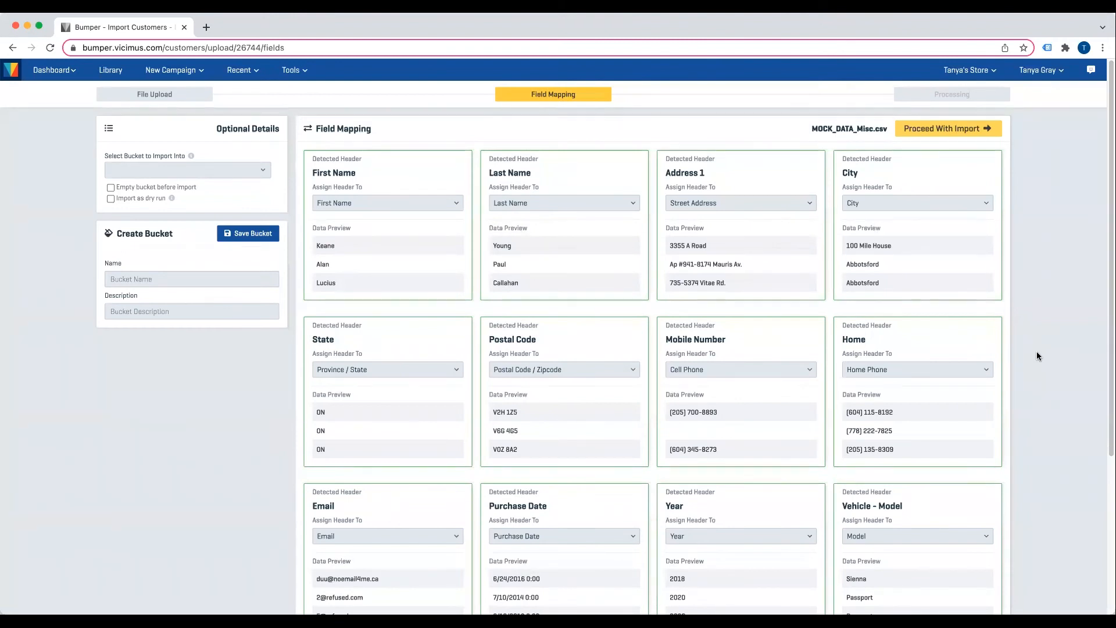
Step: Run the import with the mapped fields and review its contact totals, vehicle breakdowns and customer contact breakdown
left_click(968, 129)
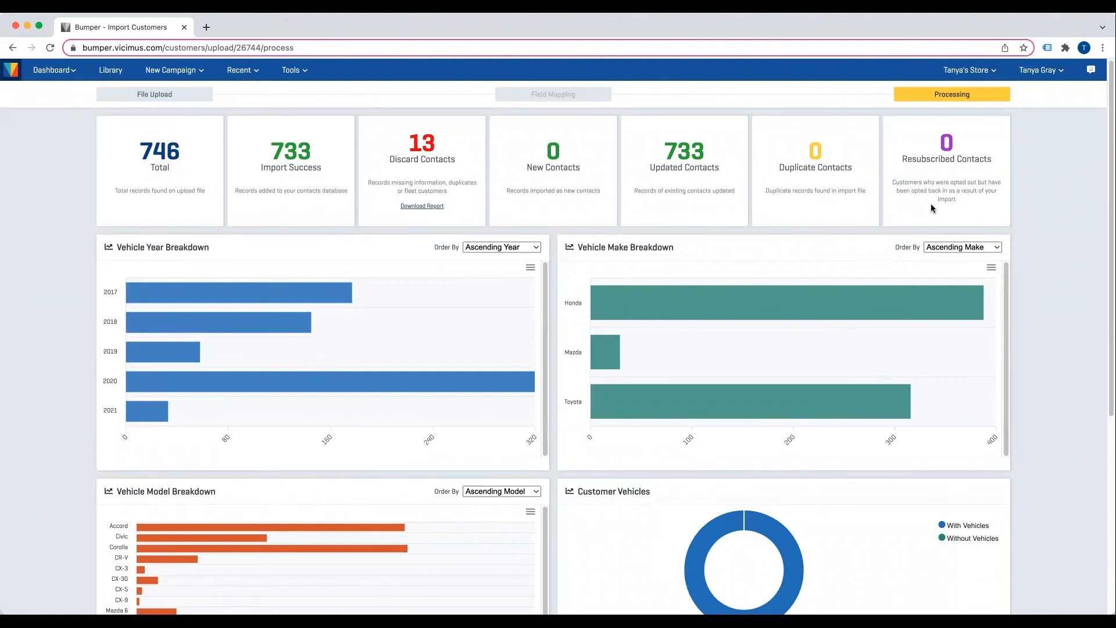
scroll(929, 207, "down", 1)
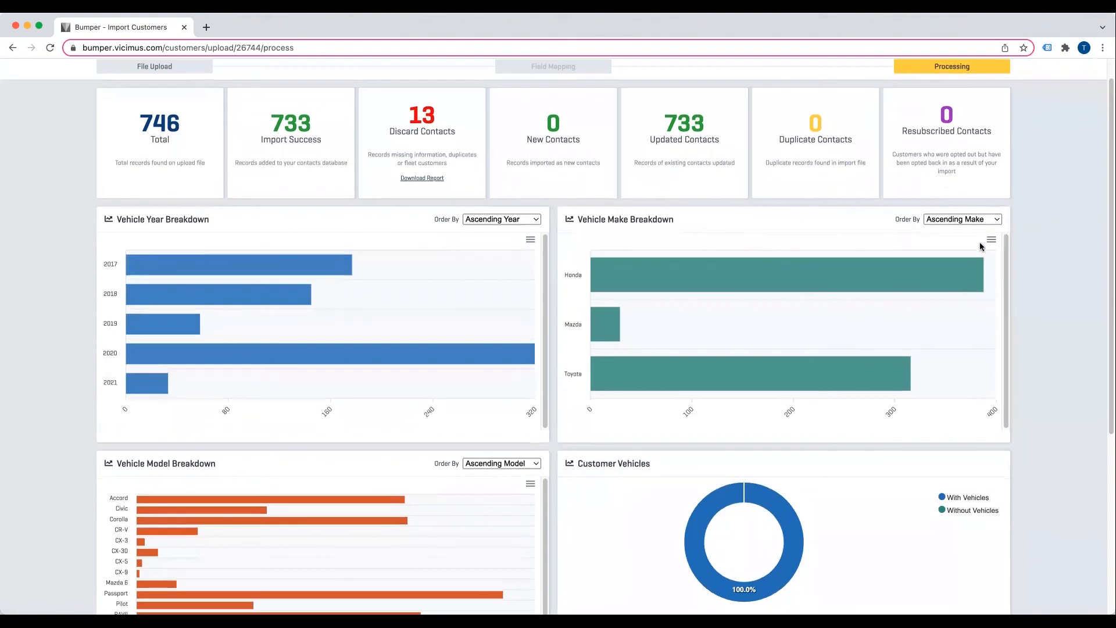
scroll(980, 246, "down", 3)
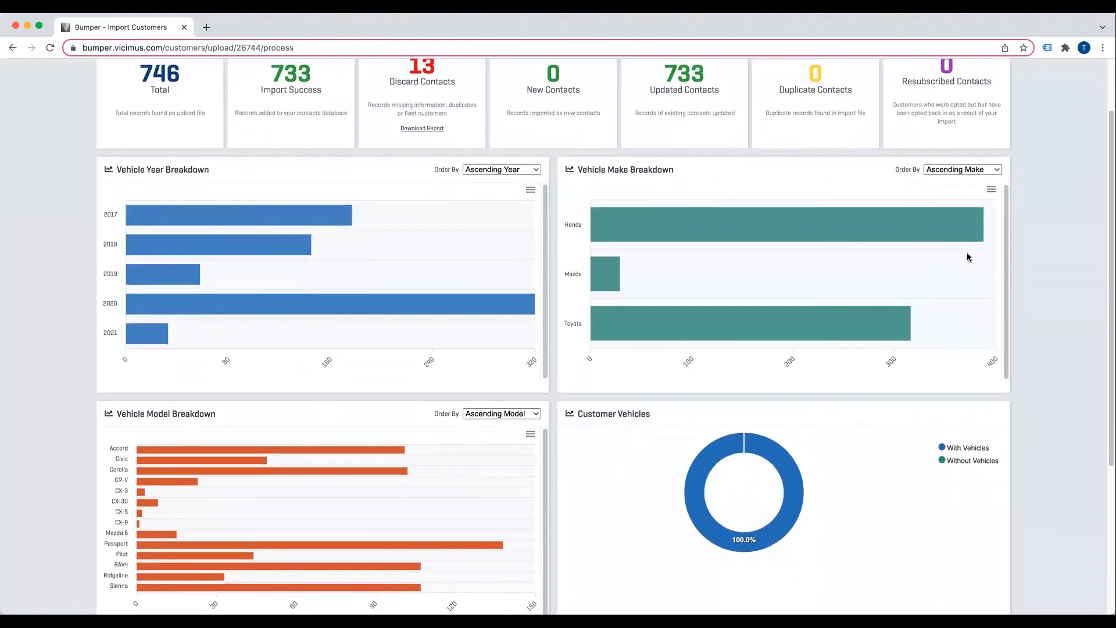
scroll(956, 284, "down", 1)
scroll(950, 289, "down", 5)
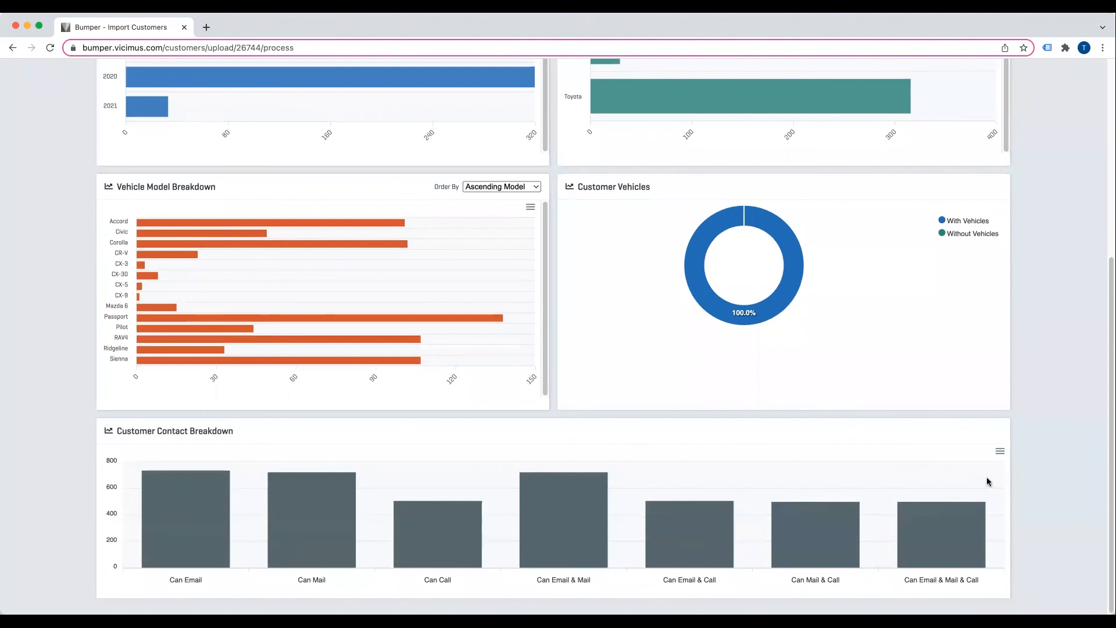
scroll(986, 481, "up", 5)
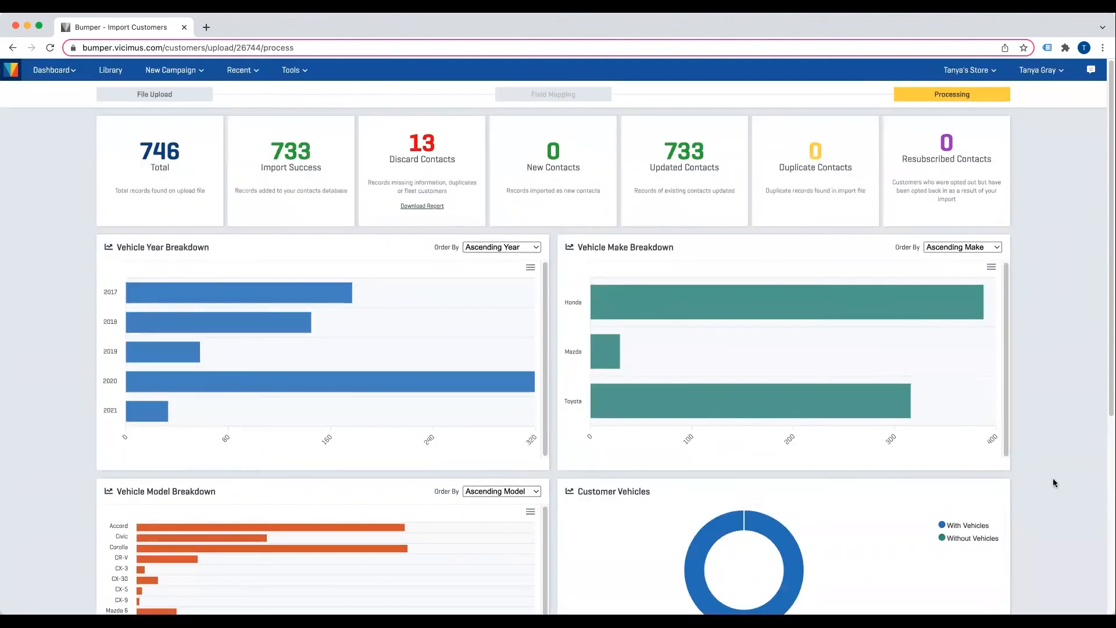